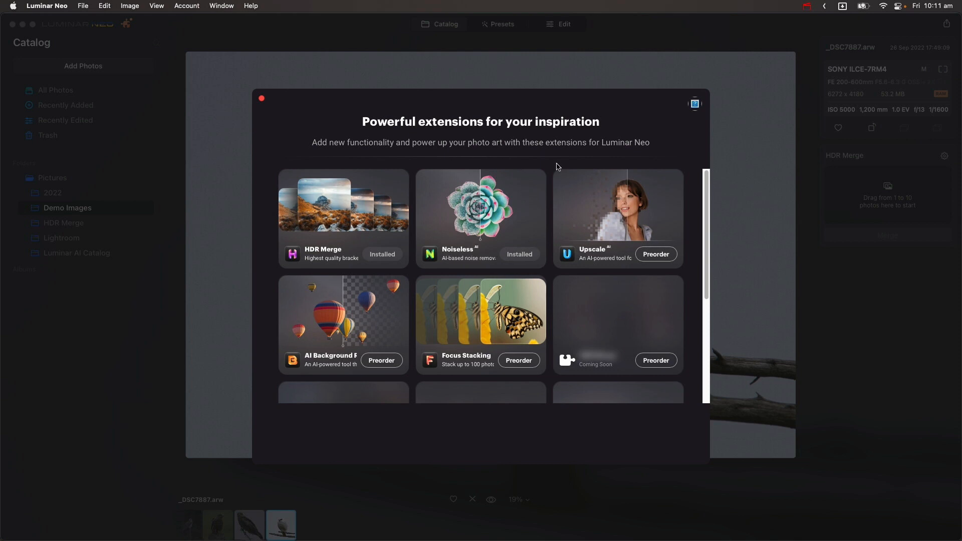
Close the extensions window and browse the catalog photos, selecting the kite perched on the fence post
left_click(262, 99)
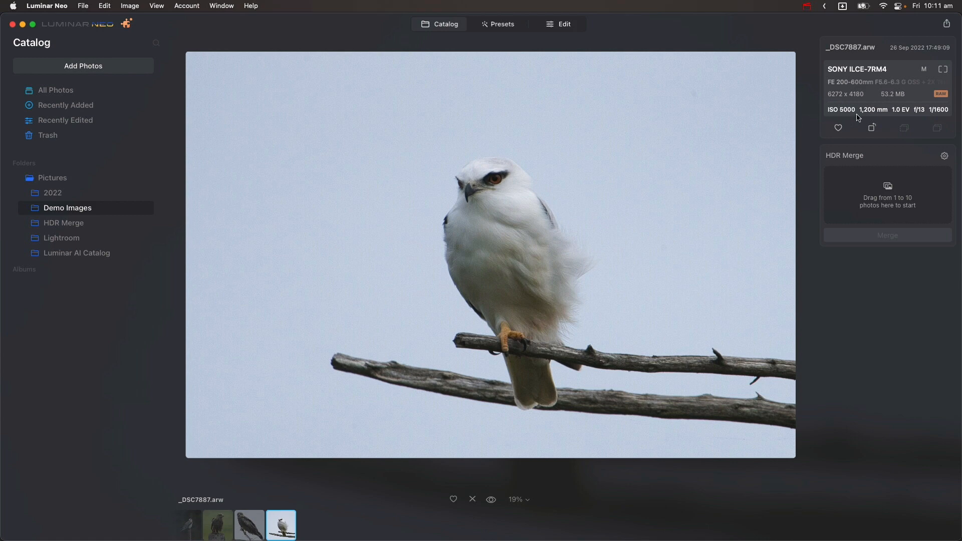
left_click(242, 525)
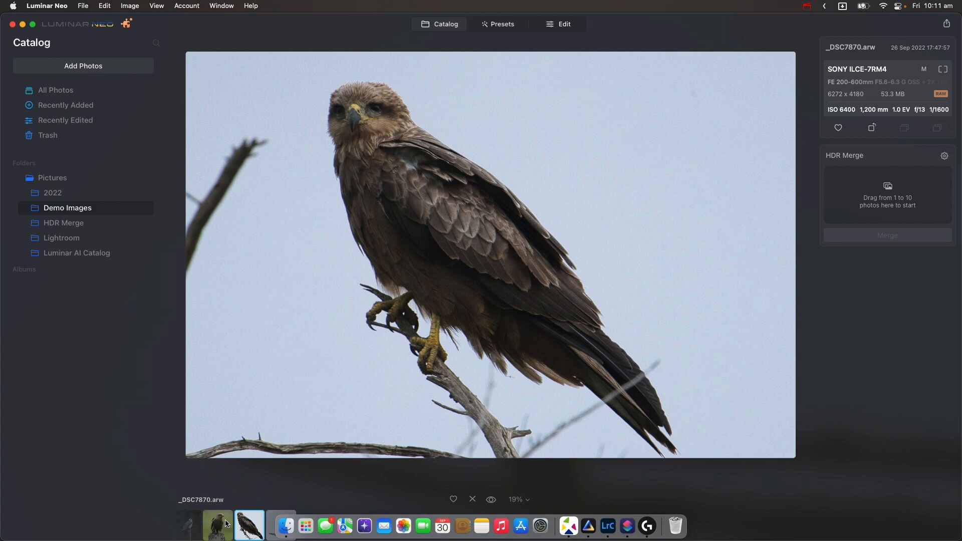
left_click(222, 522)
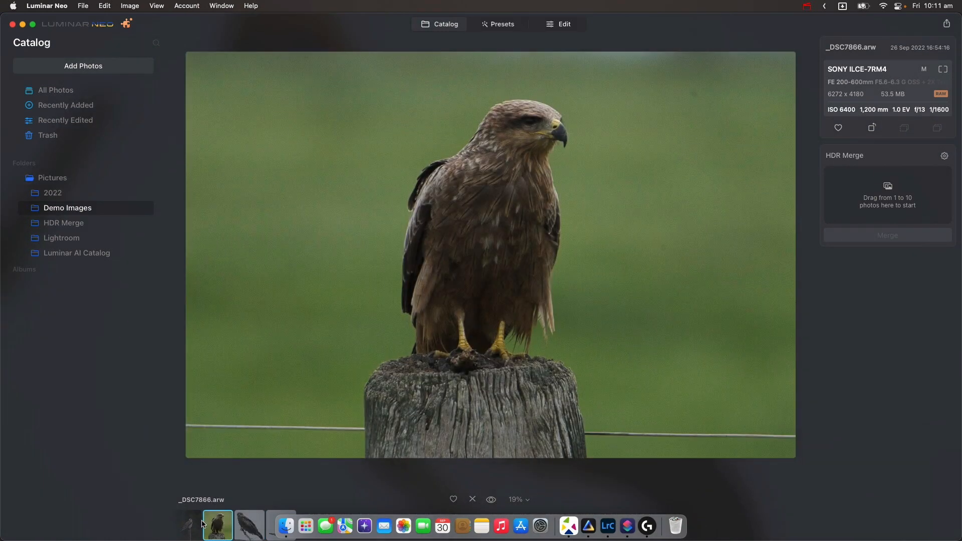
left_click(186, 524)
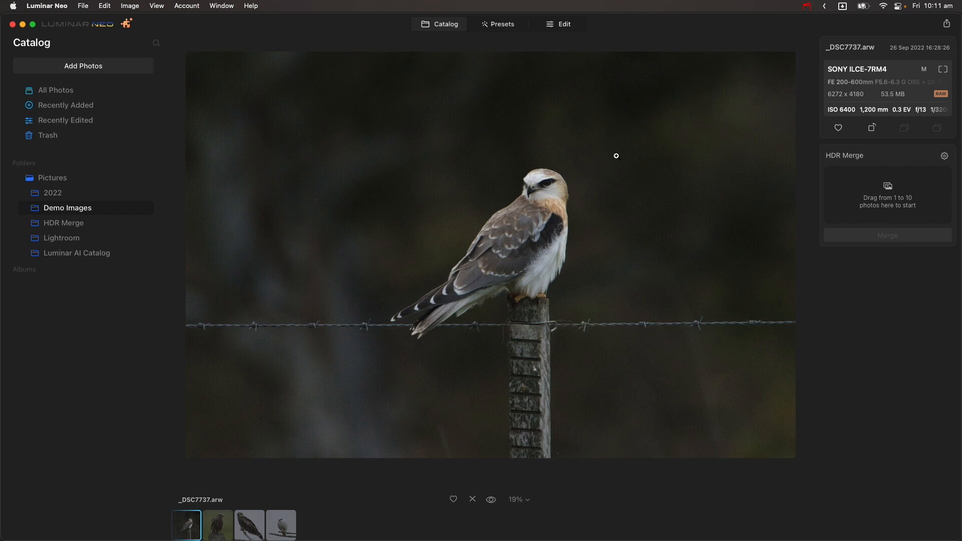
Open the kite photo for editing and set the Enhance Accent to 91
left_click(573, 28)
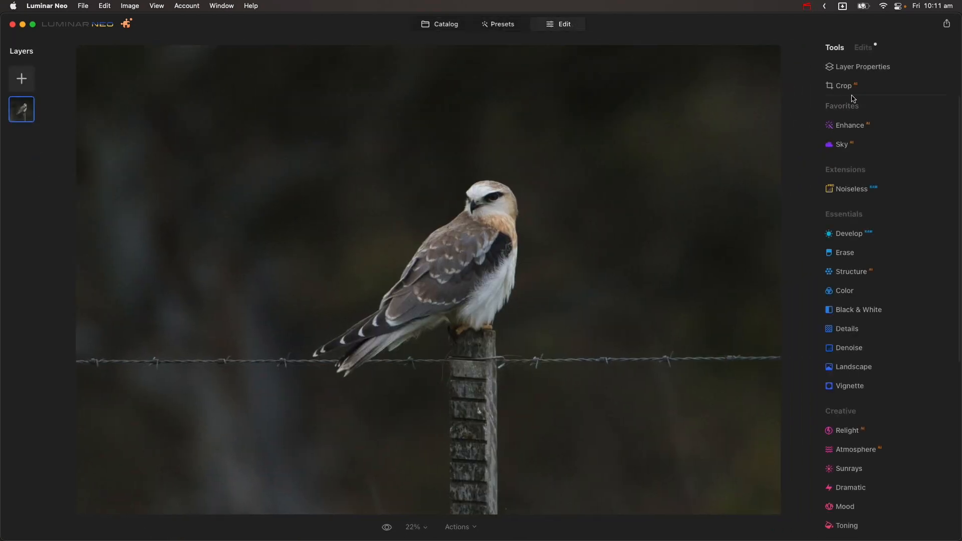
left_click(857, 133)
left_click_drag(839, 187, 928, 187)
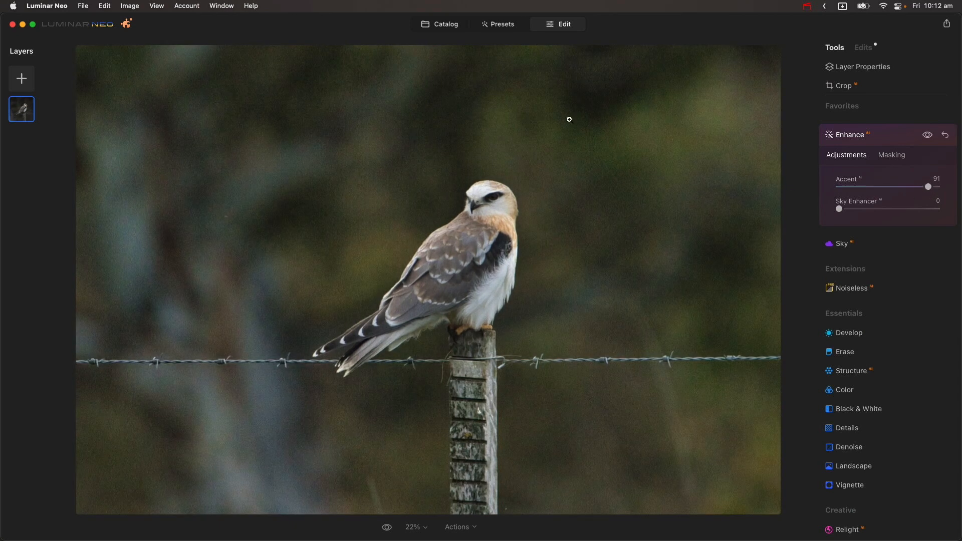
Apply the Noiseless extension with the High adjustment to the kite photo
left_click(502, 221)
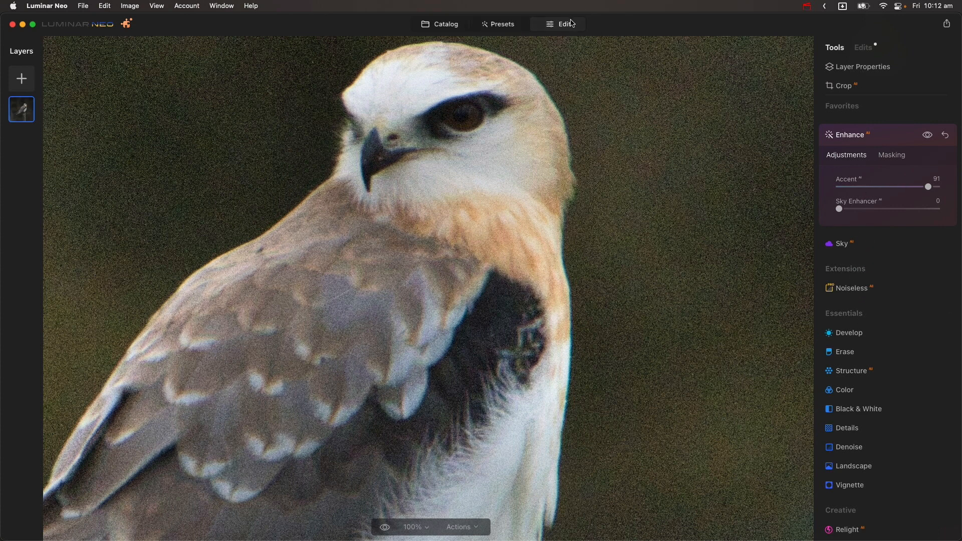
left_click(868, 290)
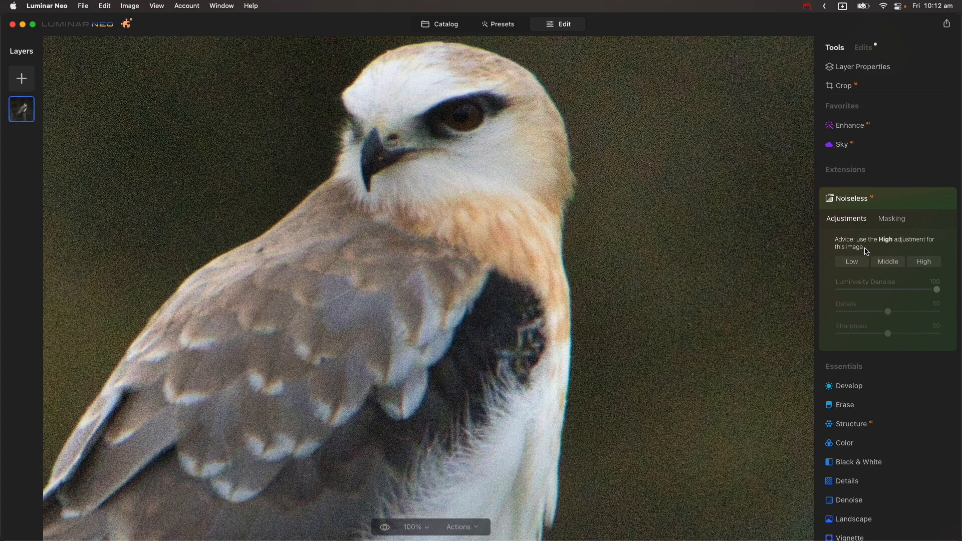
left_click(924, 262)
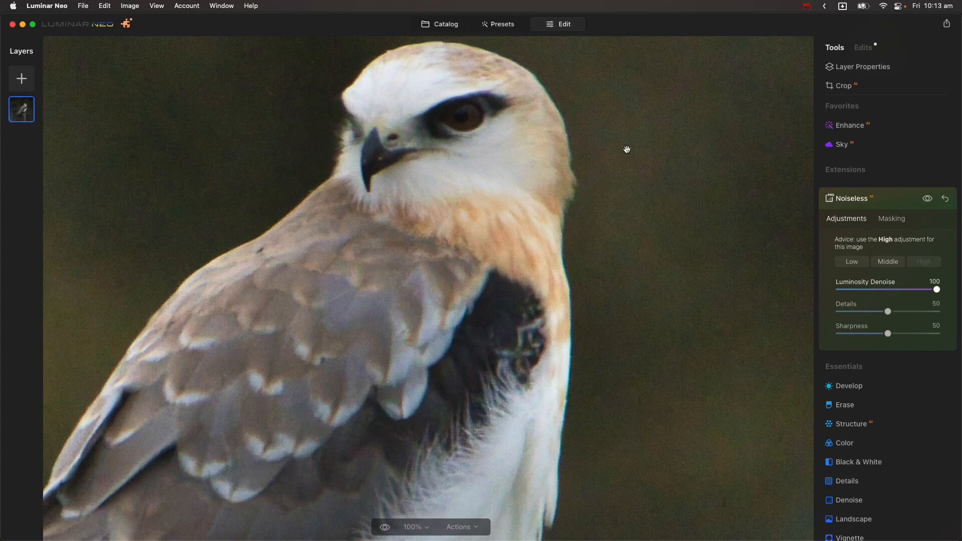
Compare the kite photo with and without the edits
scroll(660, 130, "up", 3)
scroll(659, 130, "down", 5)
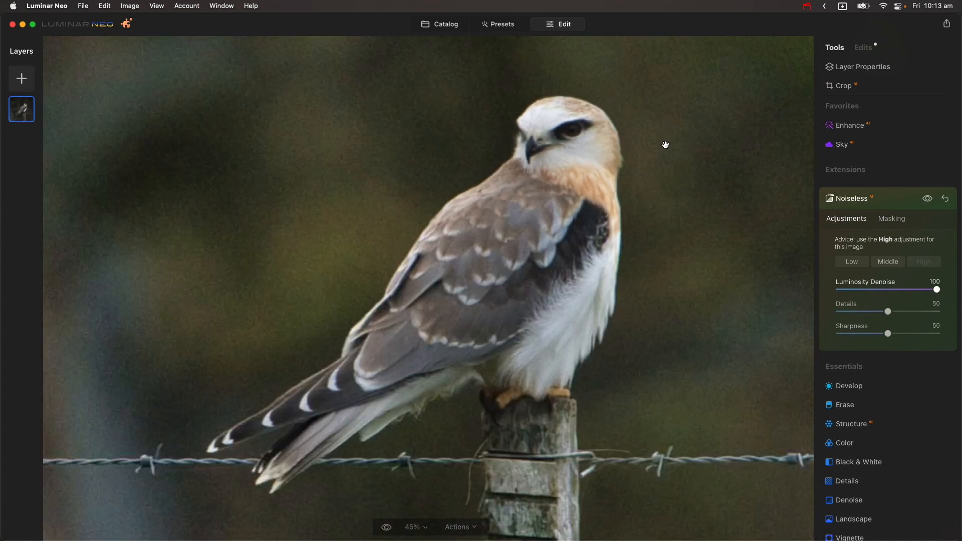
left_click_drag(719, 187, 649, 222)
scroll(649, 223, "down", 3)
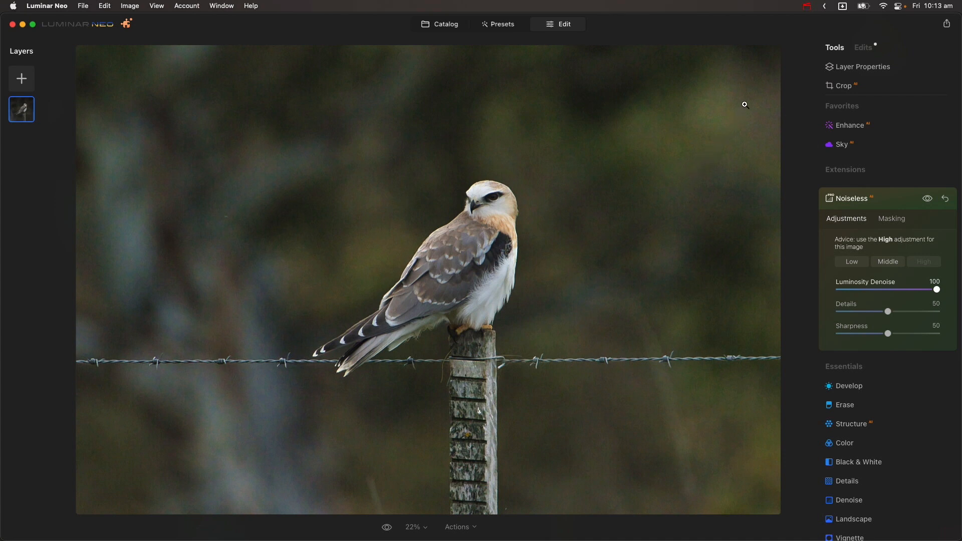
left_click(386, 528)
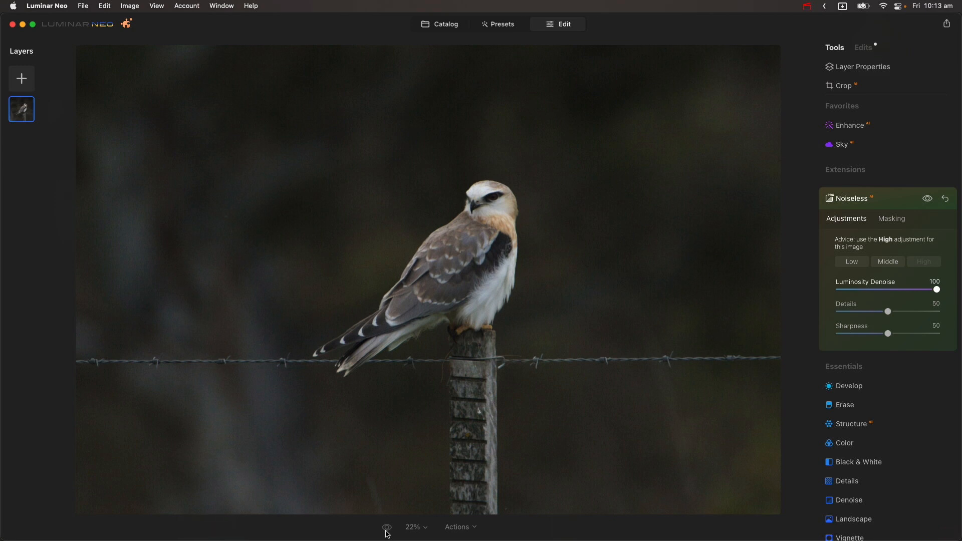
left_click(386, 530)
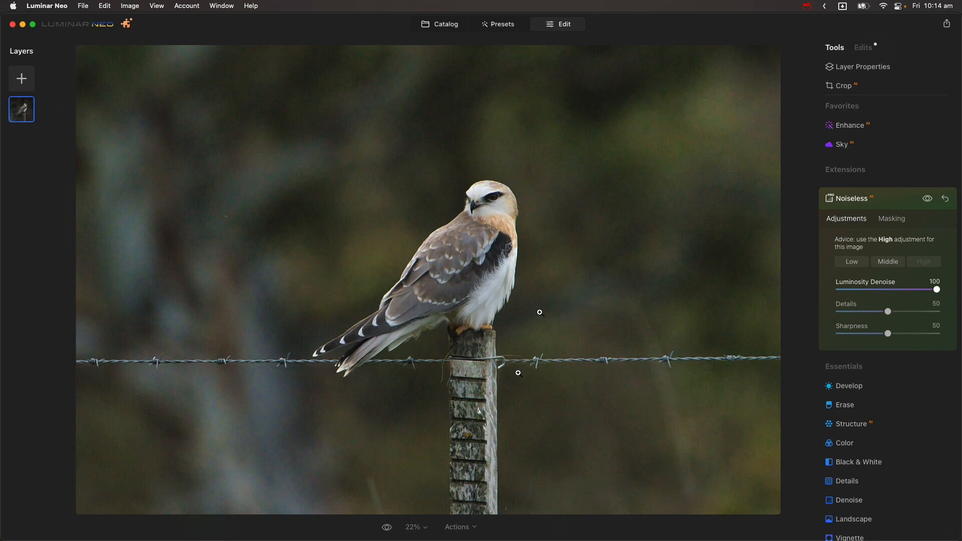
Inspect the Enhance settings and compare the kite close up with and without the edits
left_click(855, 129)
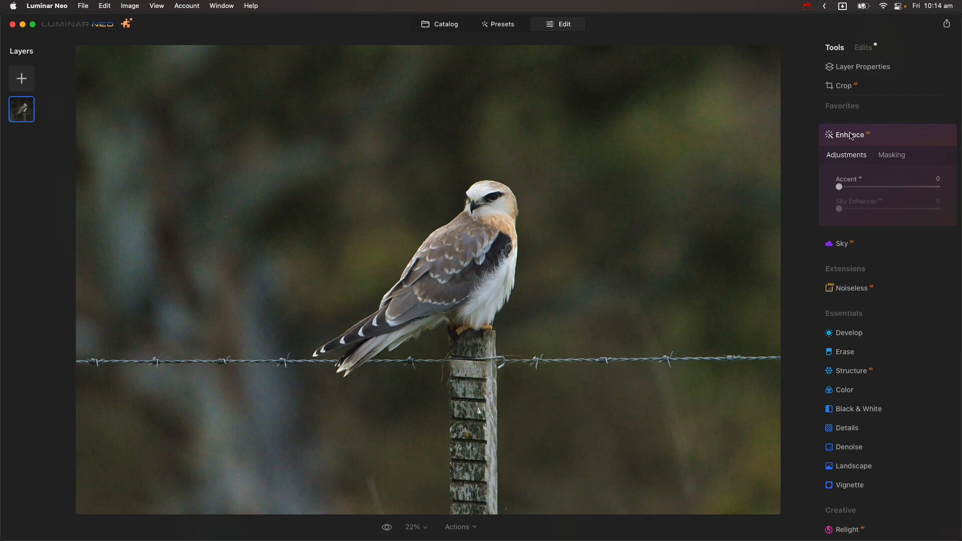
left_click(850, 135)
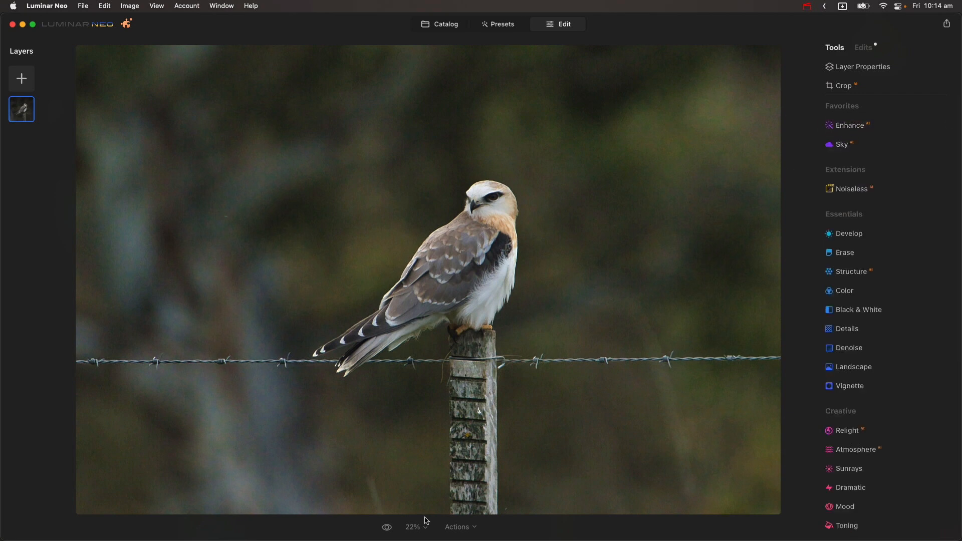
left_click(387, 529)
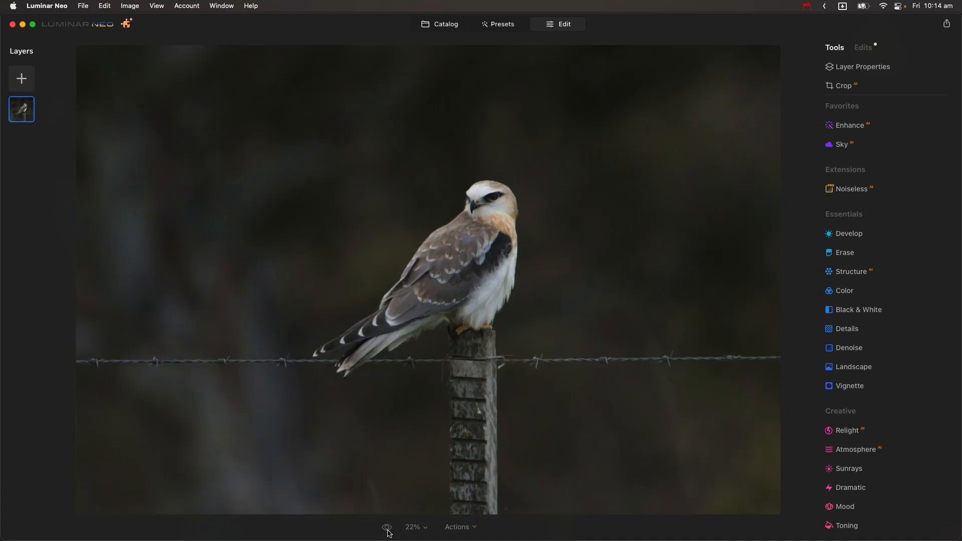
left_click(387, 528)
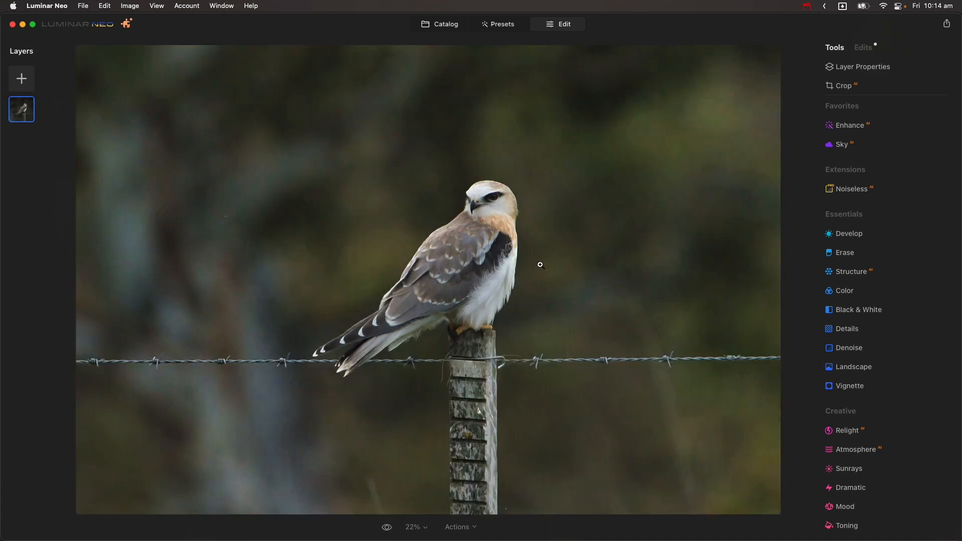
left_click(510, 206)
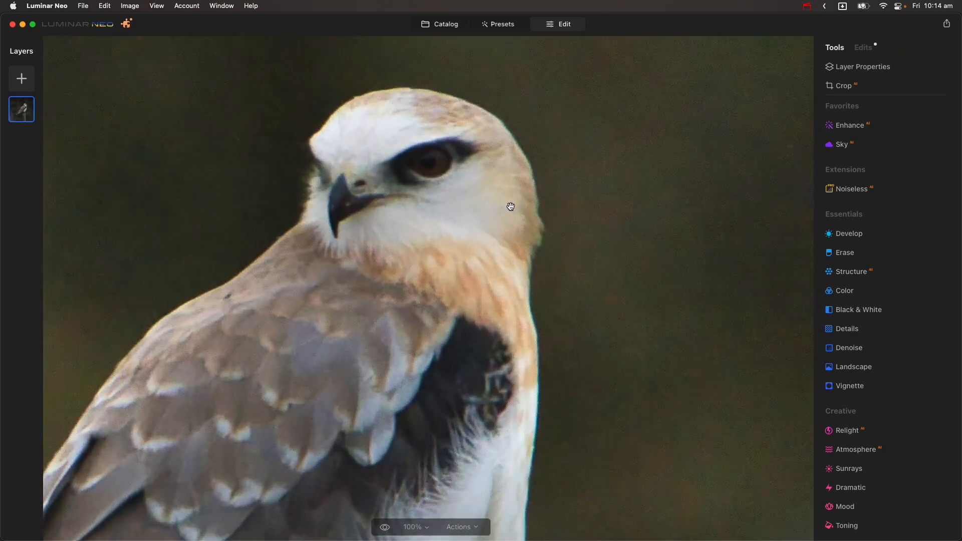
left_click(385, 530)
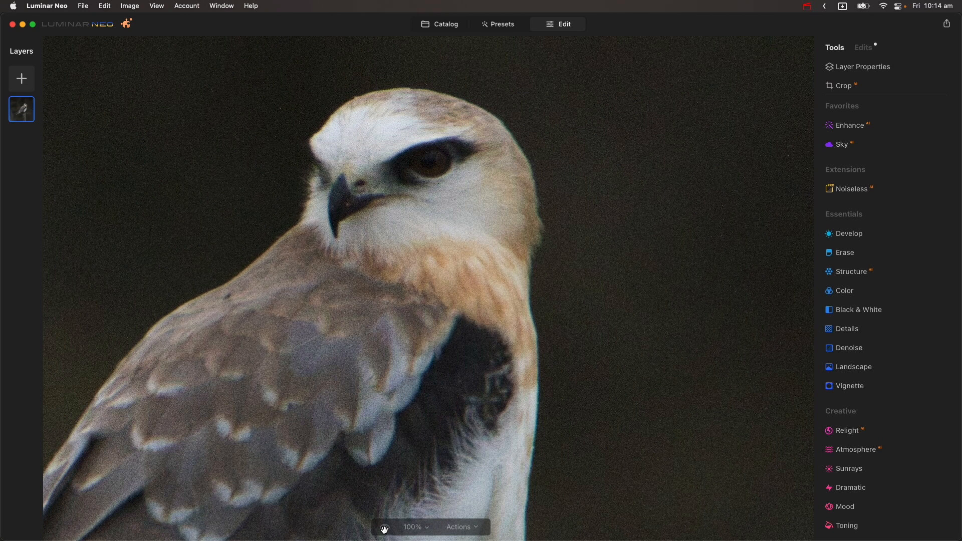
left_click(384, 530)
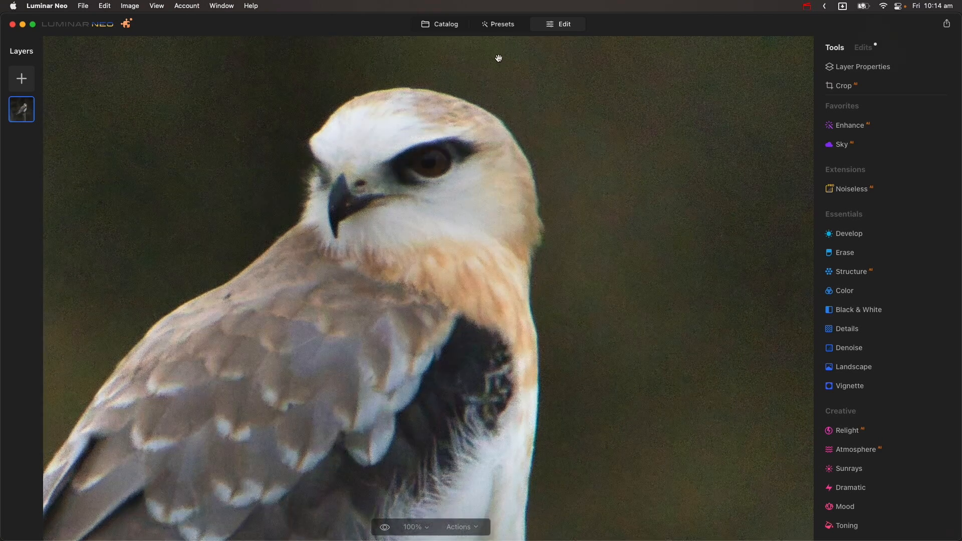
Return to the catalog and open the hawk on the wooden post photo
left_click(446, 28)
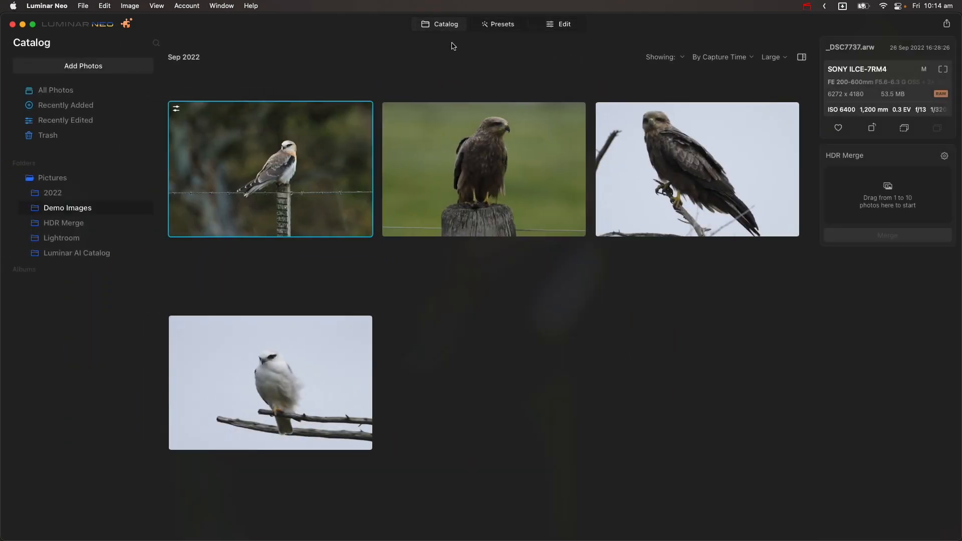
left_click(527, 154)
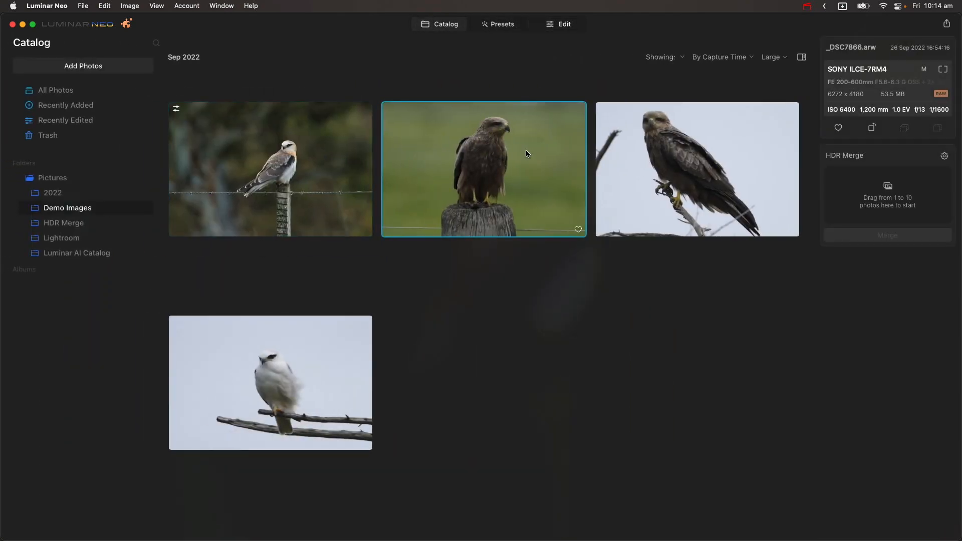
double_click(527, 154)
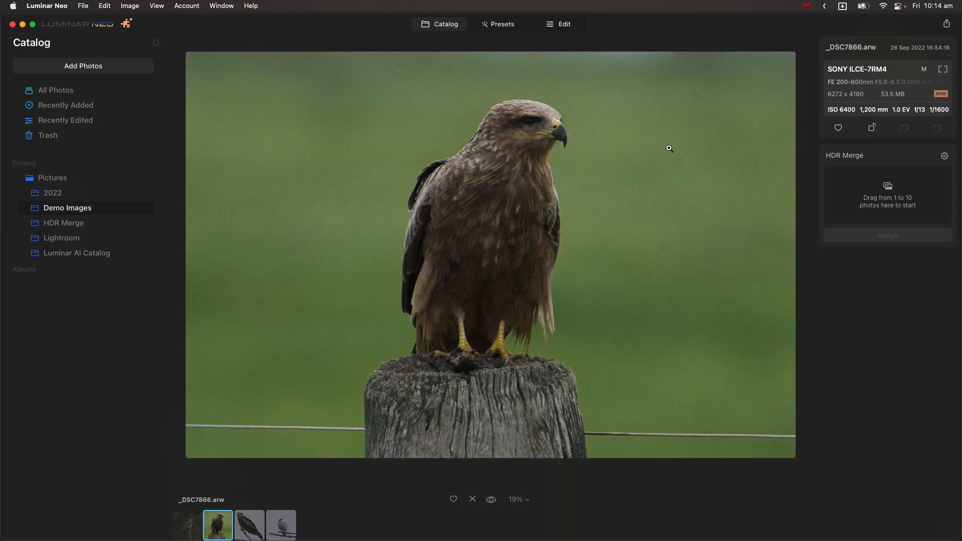
Edit the hawk photo and apply the Noiseless extension with the High adjustment
left_click(513, 125)
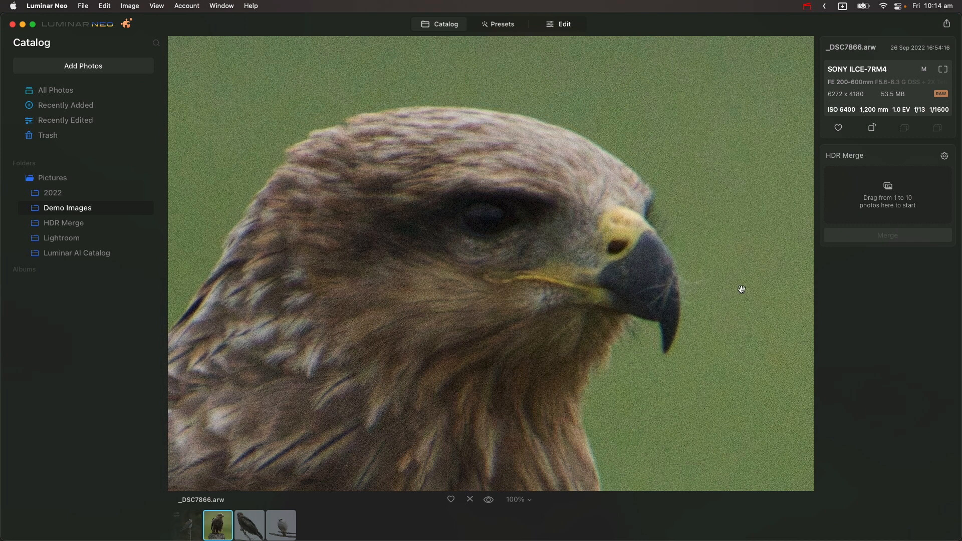
left_click(569, 29)
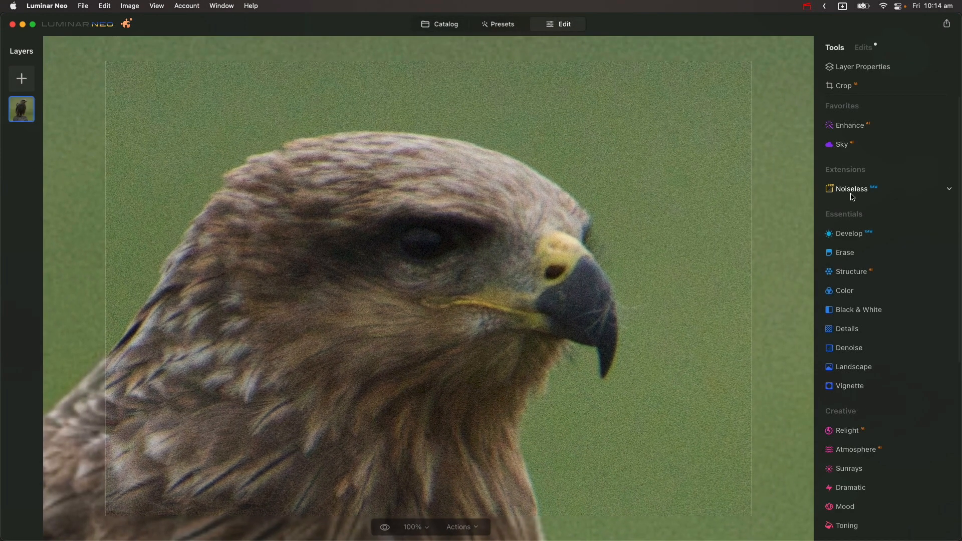
left_click(852, 193)
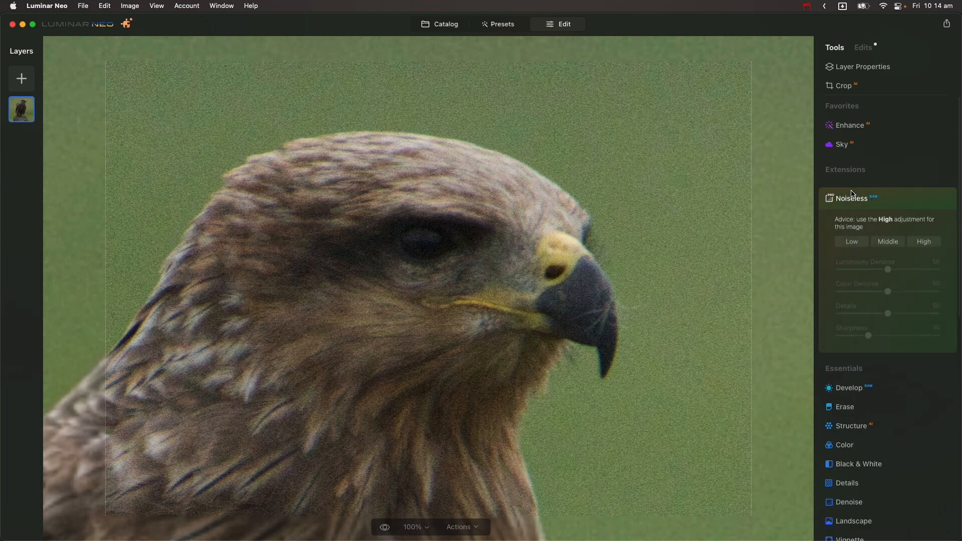
left_click(923, 242)
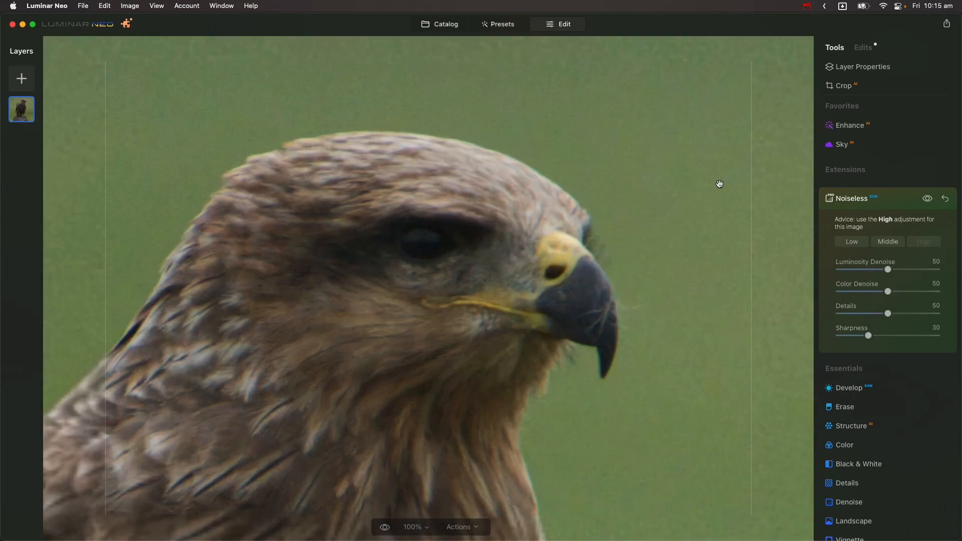
Set the Structure Amount to 61 on the hawk photo
scroll(302, 154, "down", 2)
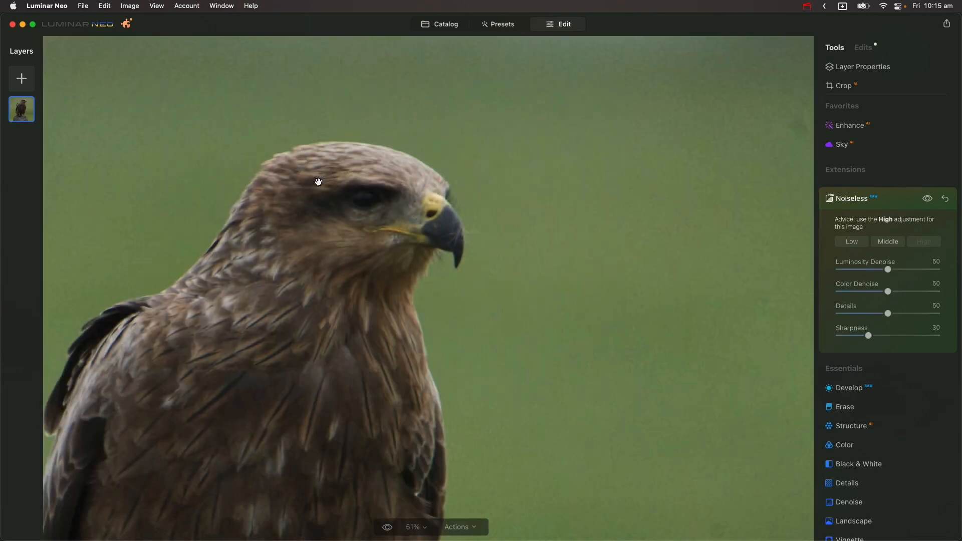
scroll(318, 182, "down", 3)
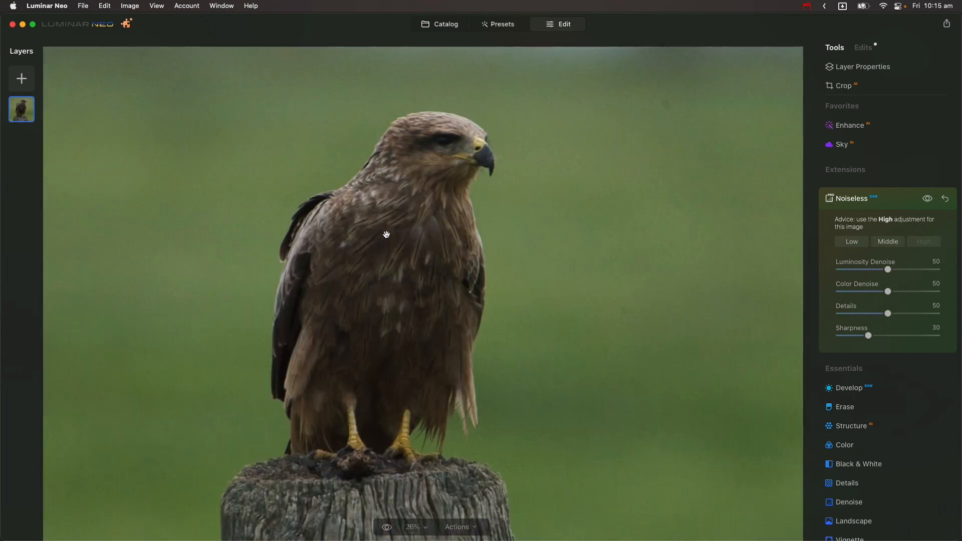
scroll(386, 235, "up", 1)
left_click_drag(429, 144, 435, 249)
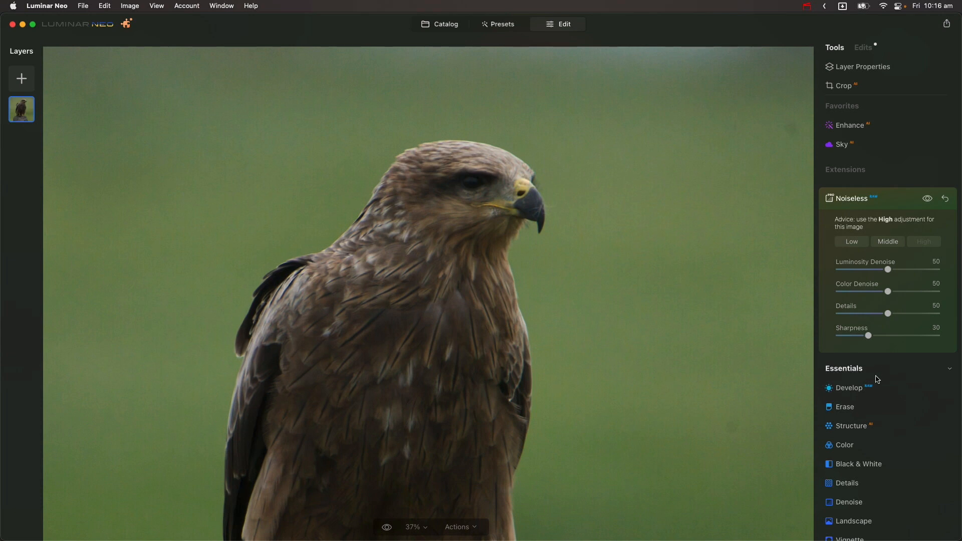
left_click(860, 431)
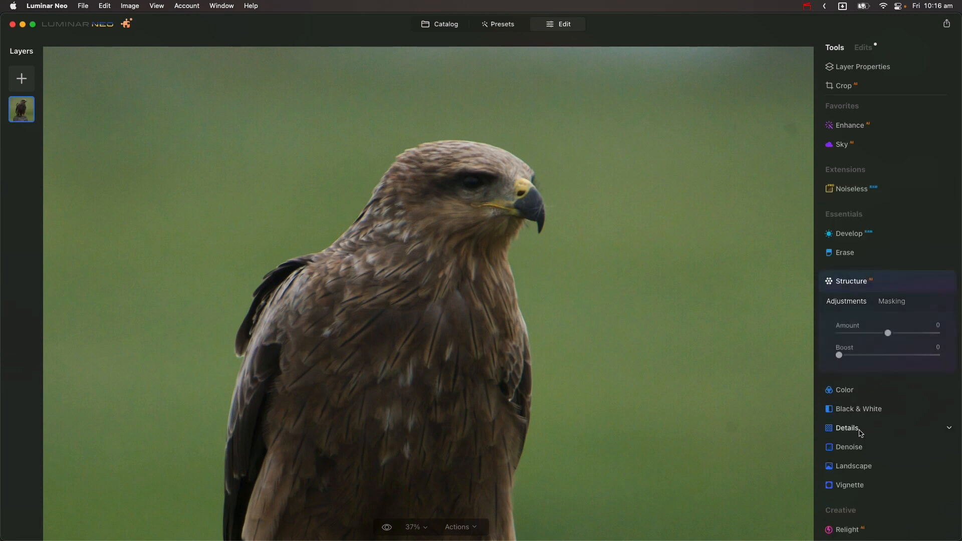
left_click_drag(891, 334, 924, 337)
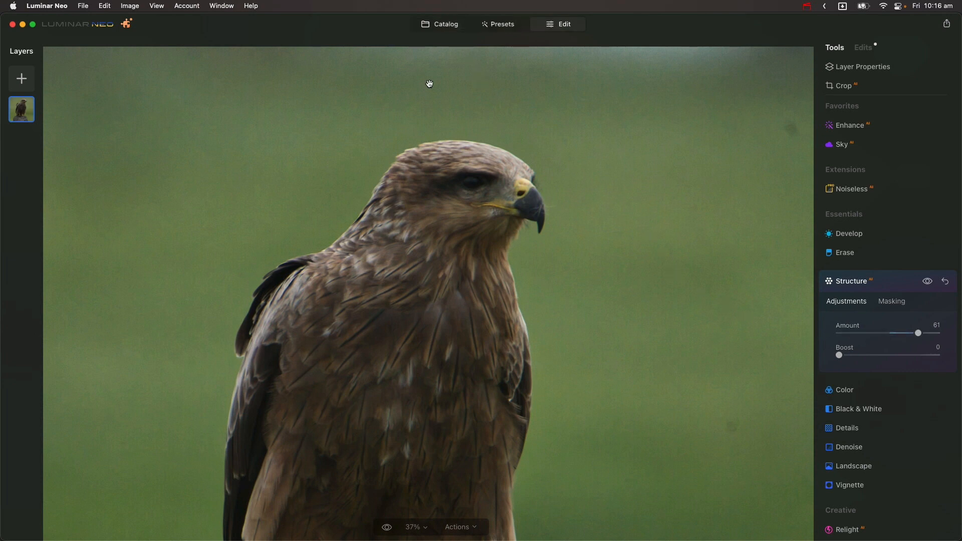
Return to the catalog, open the white kite on the branch photo and view it close up
left_click(429, 28)
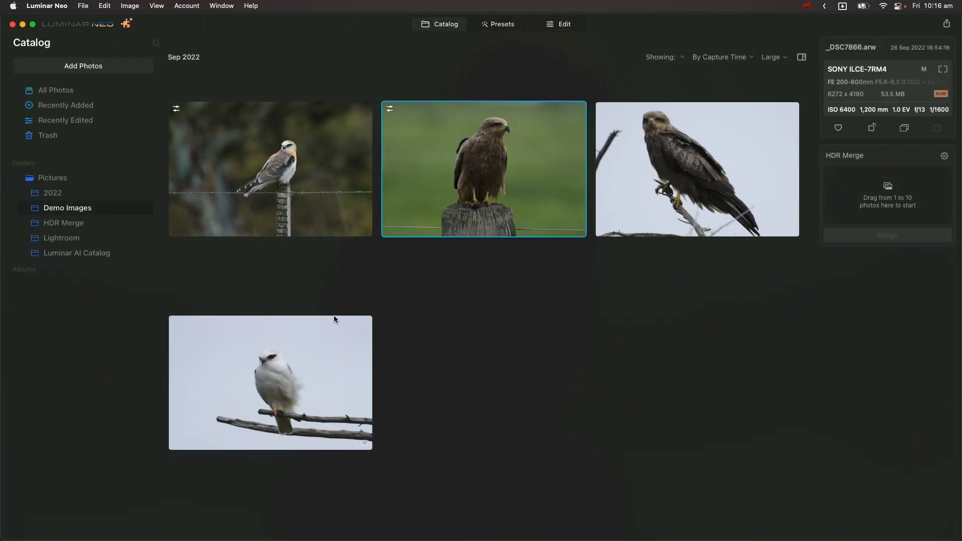
double_click(332, 369)
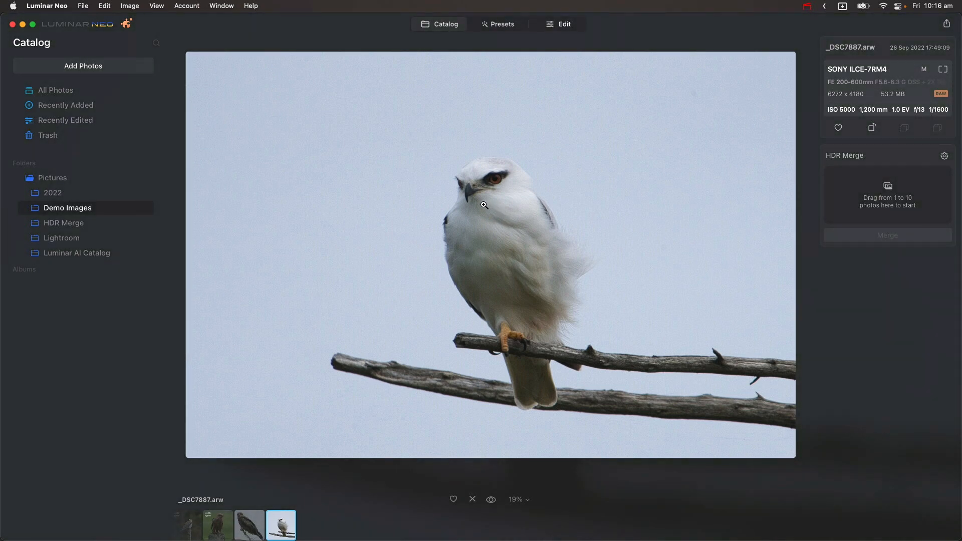
left_click(476, 173)
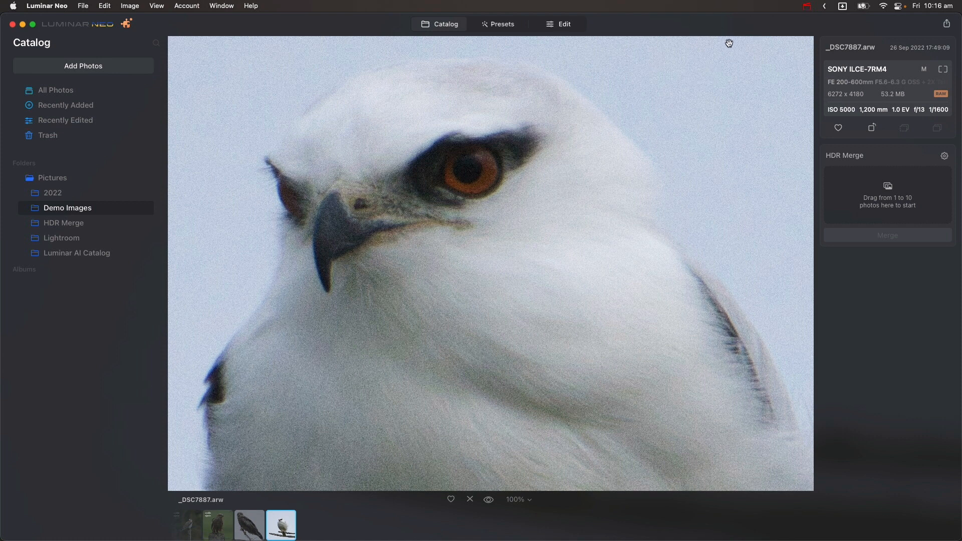
Edit the white kite photo and apply the Noiseless extension with the Middle adjustment
left_click(565, 25)
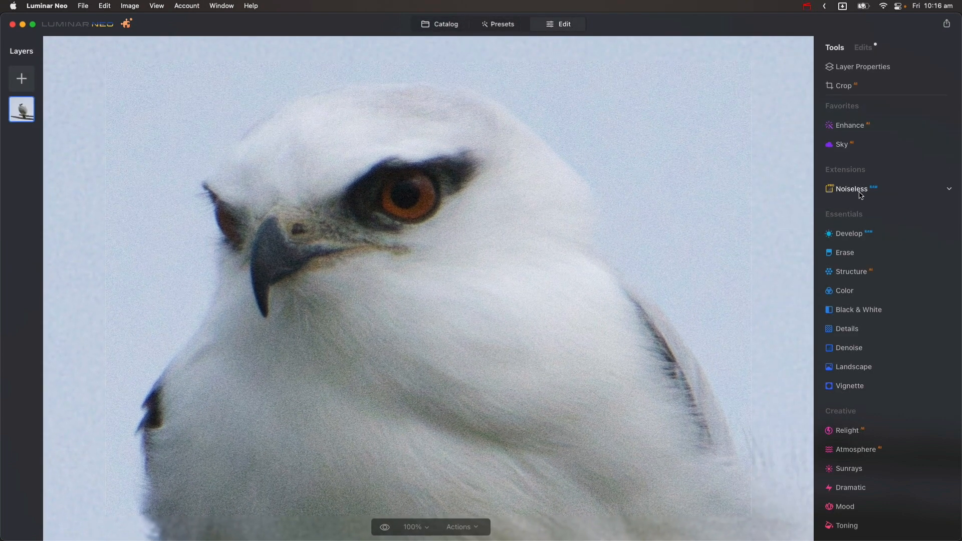
left_click(860, 194)
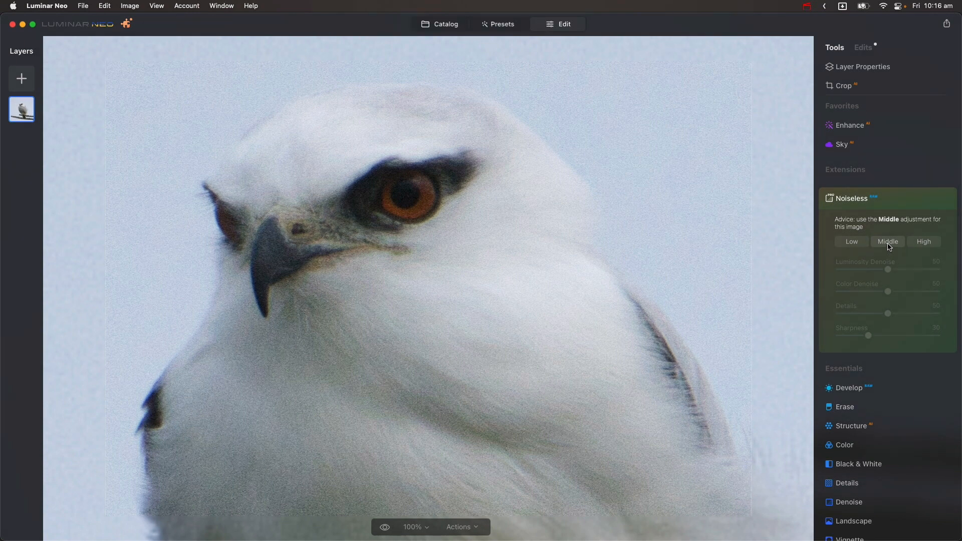
left_click(889, 244)
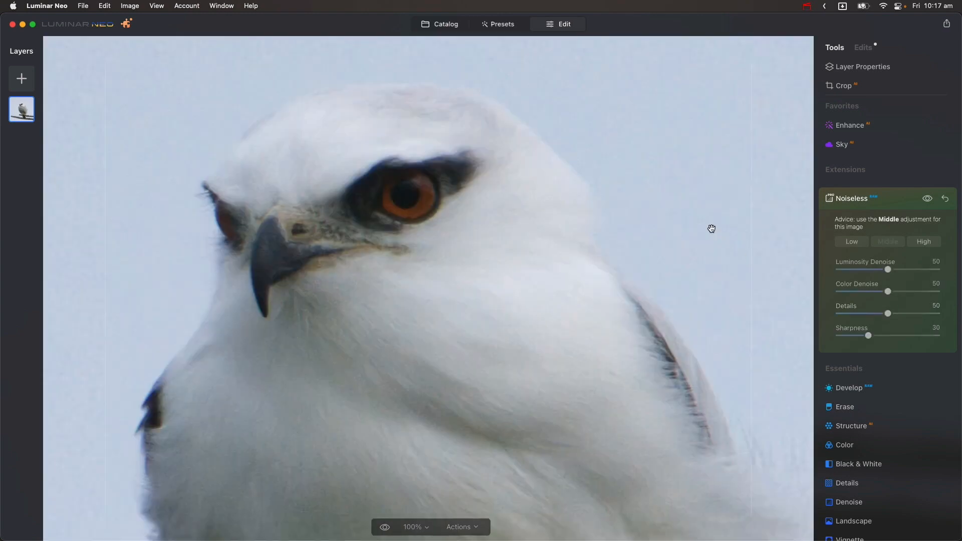
Zoom and pan around the kite, comparing the denoised image with the original
scroll(576, 171, "up", 2)
scroll(575, 171, "down", 4)
scroll(588, 176, "down", 3)
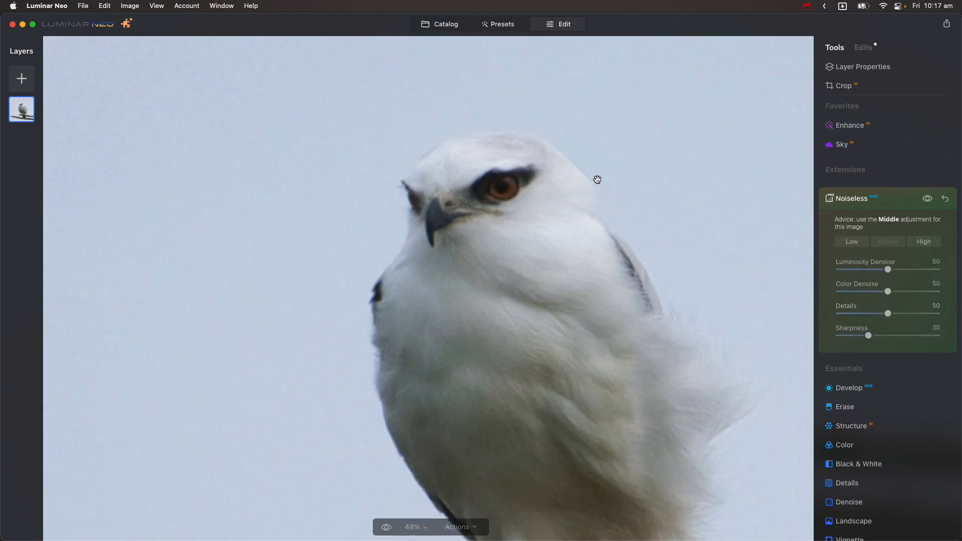
scroll(493, 265, "up", 2)
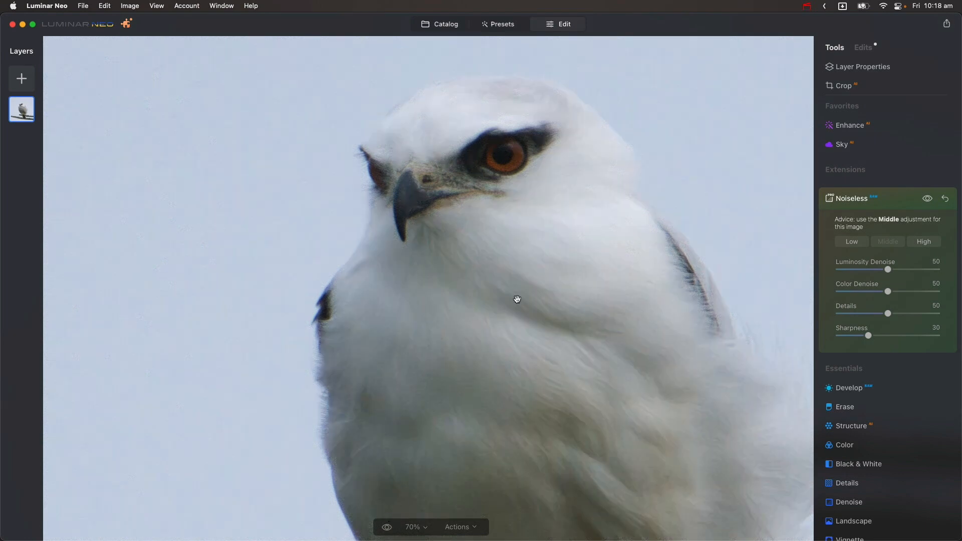
scroll(541, 255, "down", 2)
scroll(536, 260, "up", 3)
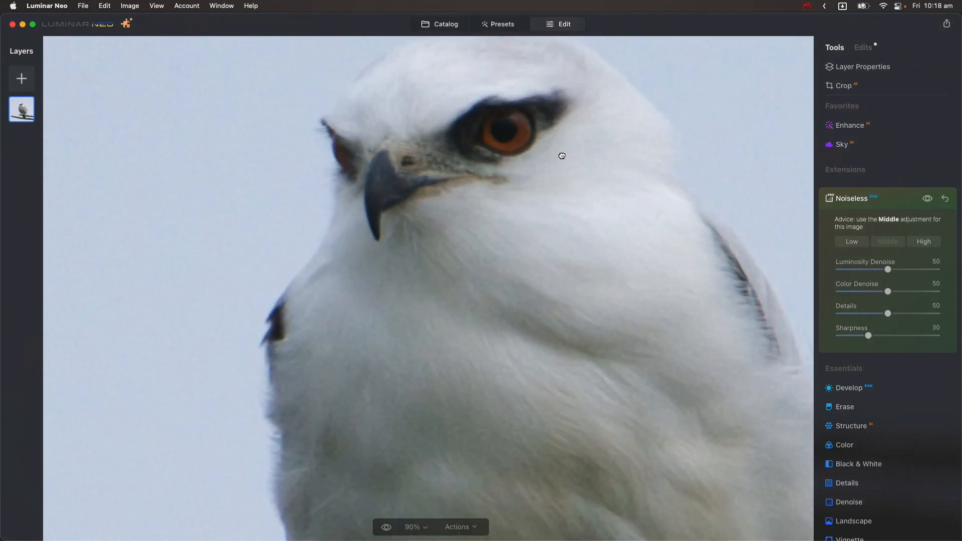
scroll(524, 285, "down", 2)
scroll(519, 288, "up", 4)
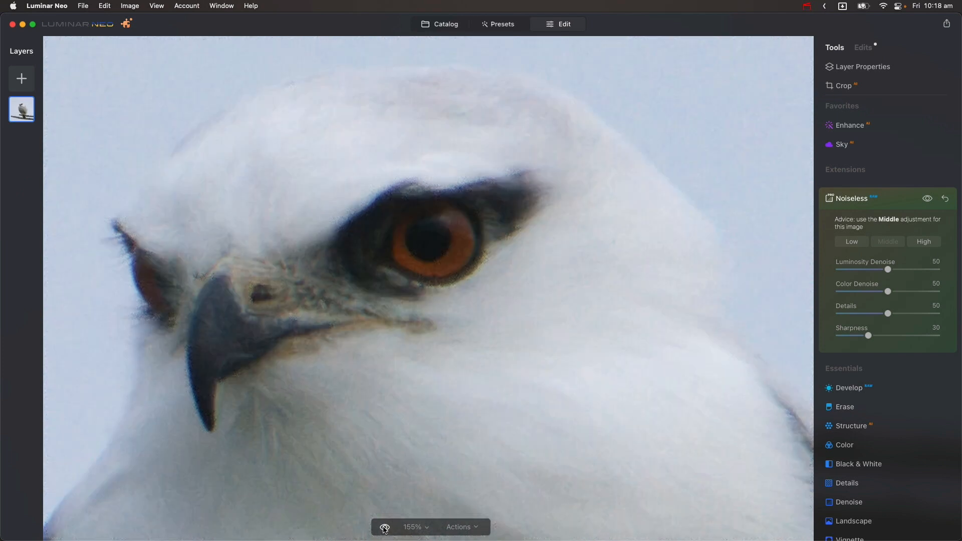
scroll(502, 341, "down", 5)
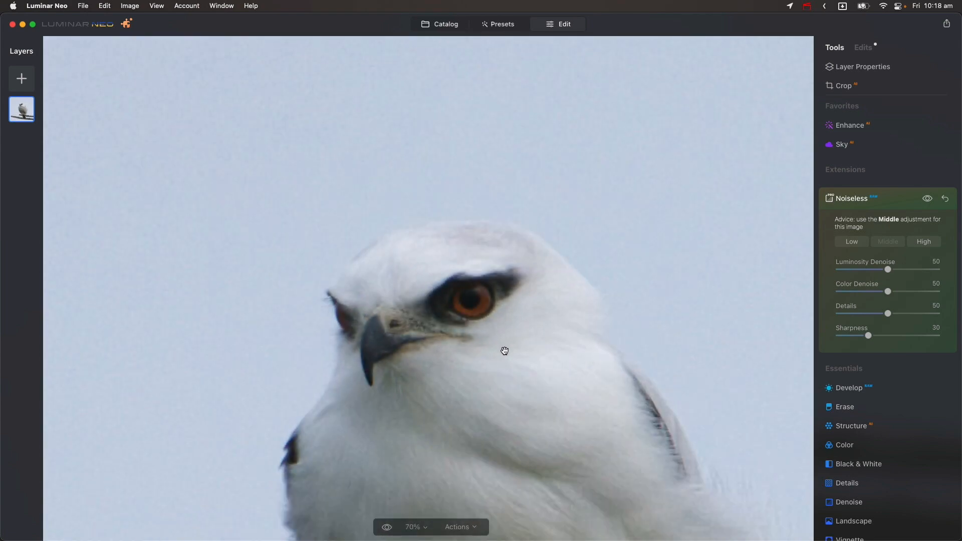
left_click_drag(538, 361, 516, 207)
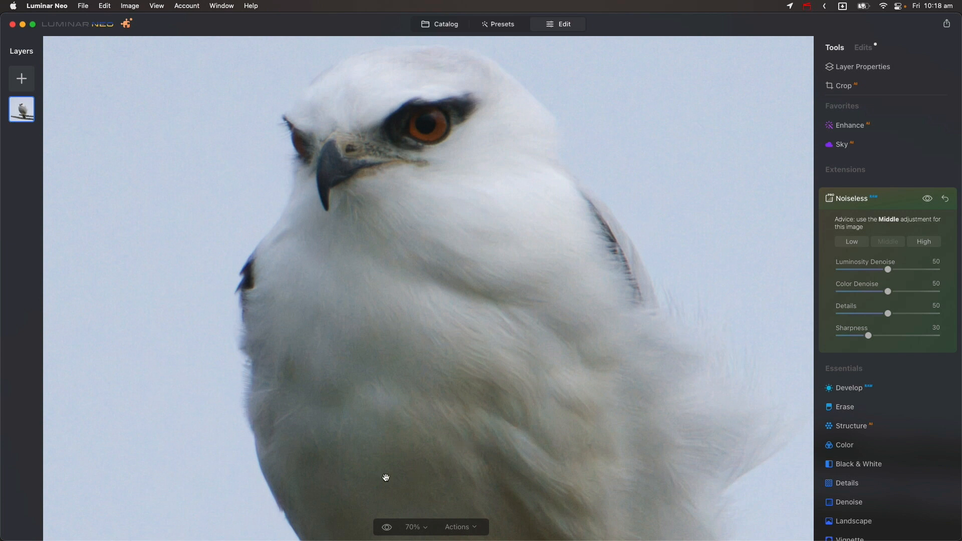
left_click(384, 528)
Set Noiseless Luminosity Denoise, Color Denoise, Details and Sharpness all to 100, and return to the catalog
left_click_drag(888, 272, 936, 292)
left_click_drag(888, 314, 936, 314)
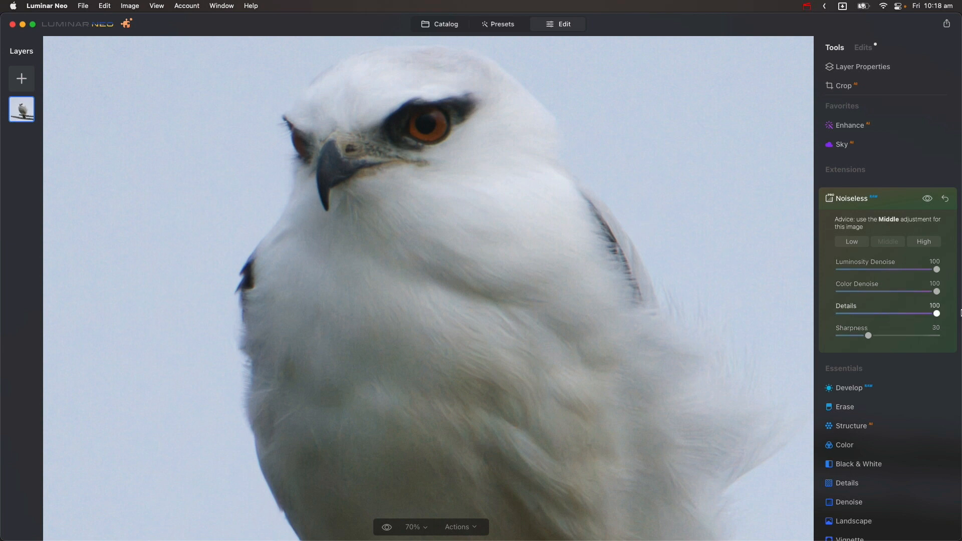
left_click_drag(868, 336, 937, 336)
scroll(650, 157, "down", 3)
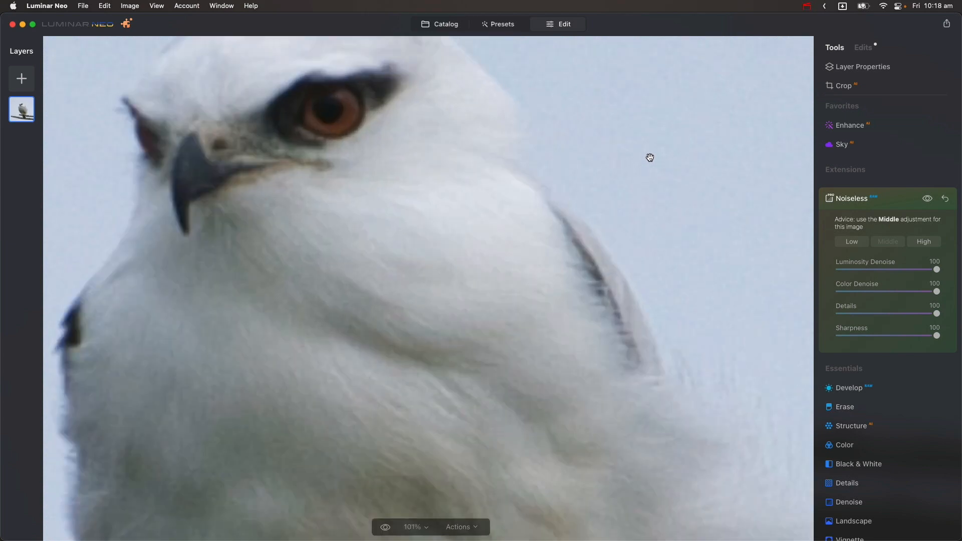
left_click(448, 26)
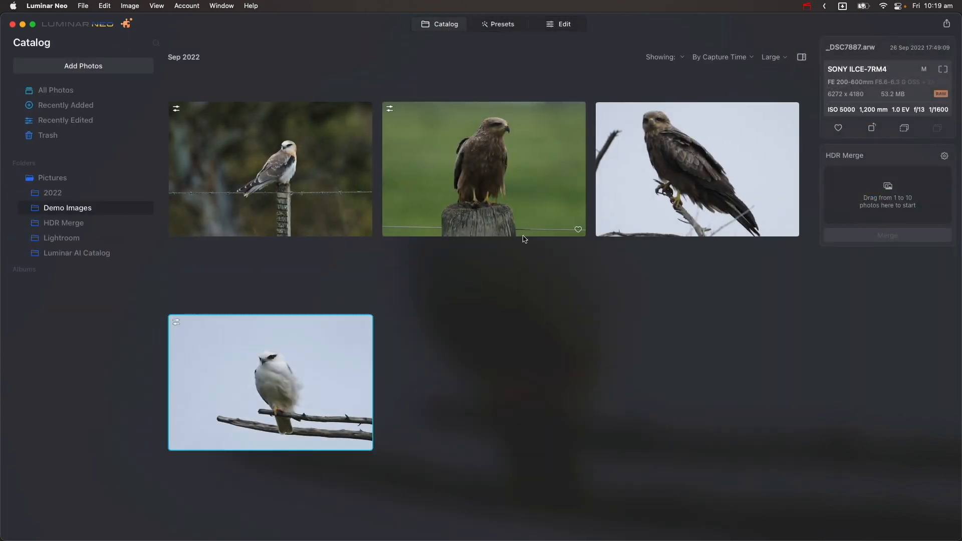